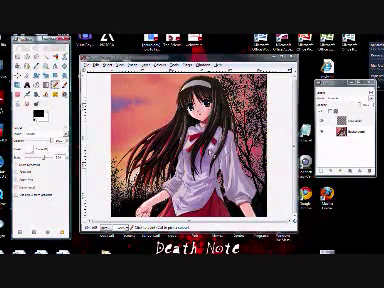
Step: Select the top layer in the Layers dialog and tidy the docked windows
left_click(345, 119)
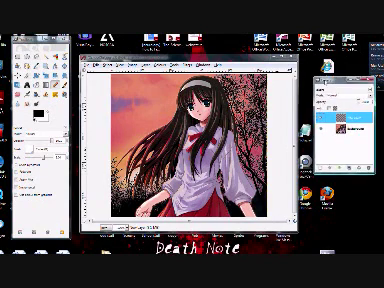
left_click_drag(345, 81, 339, 83)
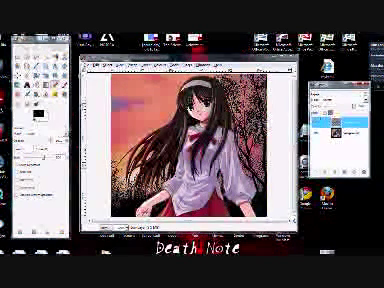
left_click(203, 65)
mouse_move(225, 77)
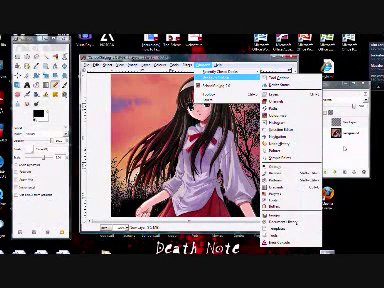
left_click(290, 94)
left_click(330, 121)
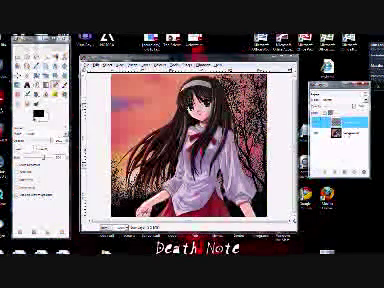
Step: Create a new layer with the chosen fill type above the anime girl picture
right_click(345, 150)
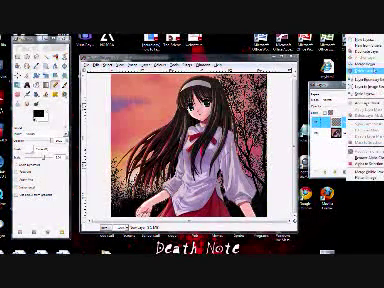
left_click(360, 40)
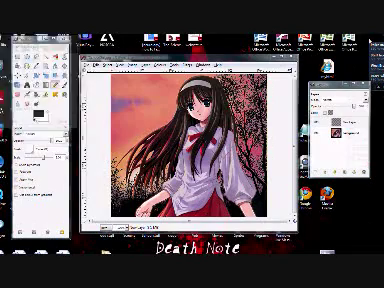
mouse_move(40, 39)
left_mouse_down()
mouse_move(117, 75)
mouse_move(200, 78)
left_mouse_up()
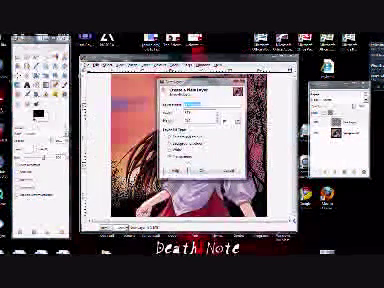
left_click(330, 113)
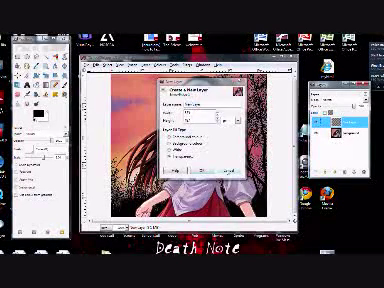
left_click(228, 170)
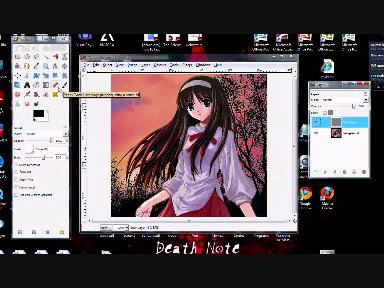
Step: Activate the Pencil tool and pick a brush from its Tool Options brush selector
left_click(57, 86)
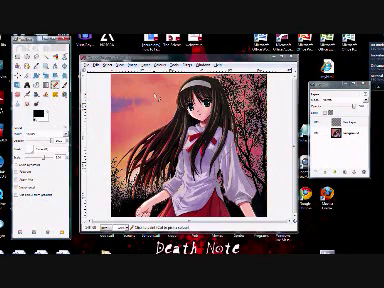
key("p")
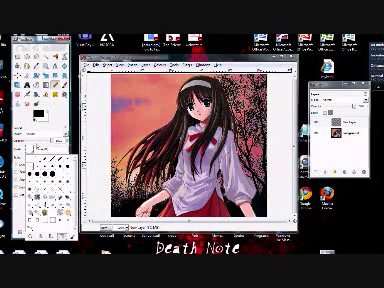
left_click(15, 66)
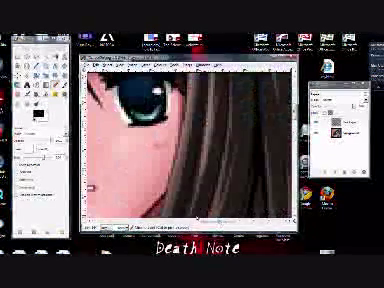
scroll(213, 175, "left", 3)
scroll(213, 175, "down", 3)
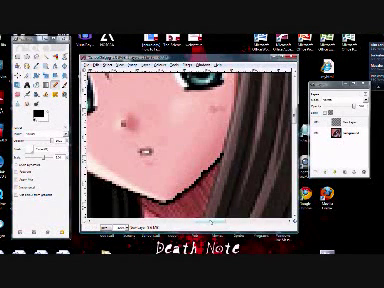
scroll(188, 144, "left", 5)
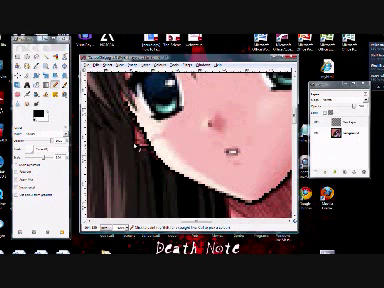
scroll(197, 153, "up", 3)
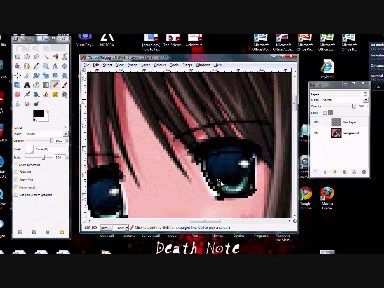
scroll(189, 144, "down", 5)
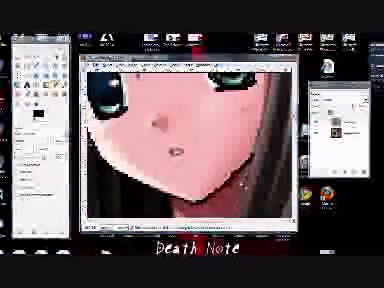
scroll(189, 141, "down", 3)
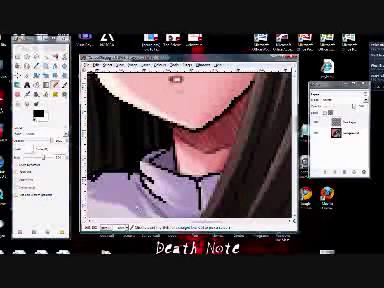
scroll(189, 145, "up", 5)
scroll(185, 180, "up", 3)
scroll(179, 188, "down", 1)
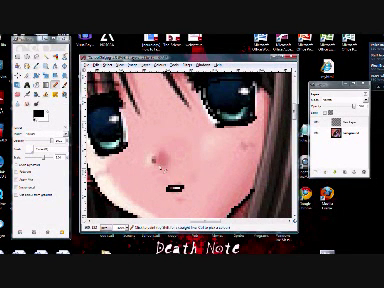
scroll(157, 168, "up", 3)
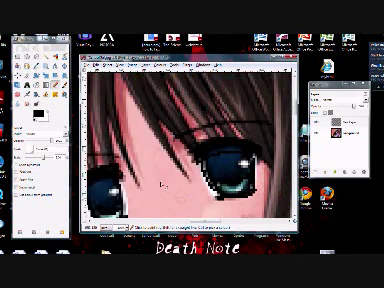
scroll(162, 183, "up", 2)
scroll(162, 183, "down", 2)
scroll(162, 183, "down", 1)
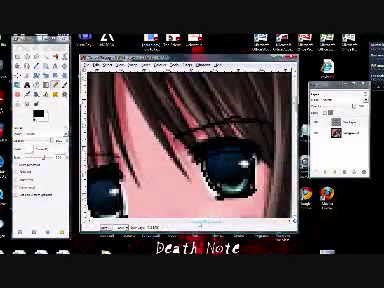
scroll(190, 150, "up", 2)
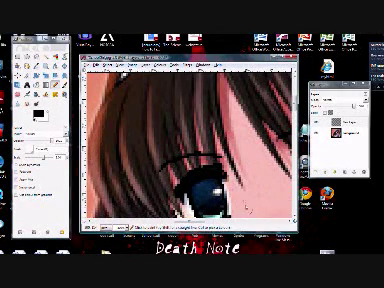
scroll(193, 222, "up", 1)
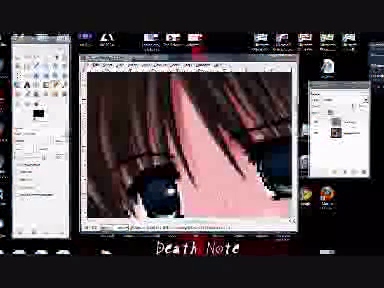
Step: Open the status-bar zoom dropdown to pick a smaller zoom level
left_click(121, 229)
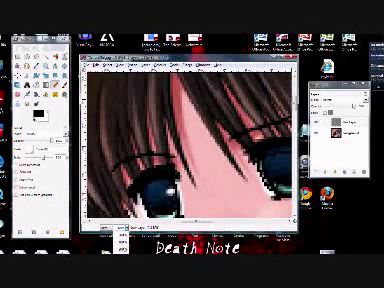
Step: Zoom out to the whole character, then delete the background illustration layer
left_click(121, 240)
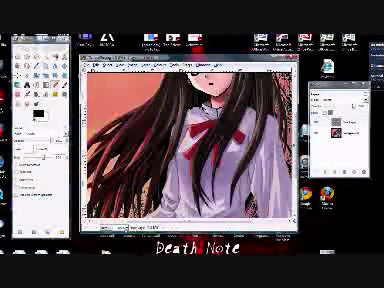
left_click(122, 228)
left_click(121, 243)
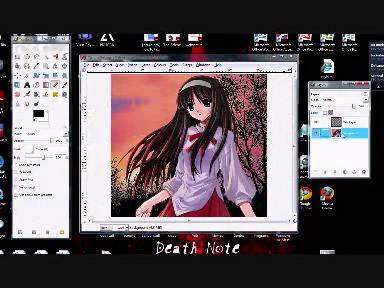
right_click(341, 133)
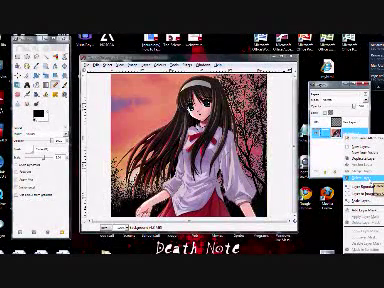
left_click(355, 178)
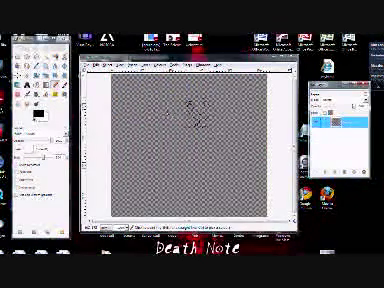
Step: Create a new layer with White fill type
right_click(344, 125)
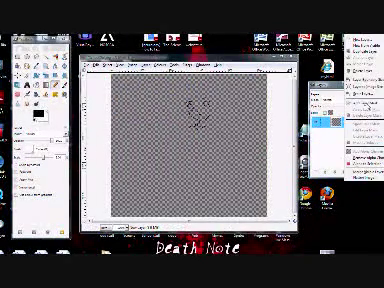
left_click(362, 41)
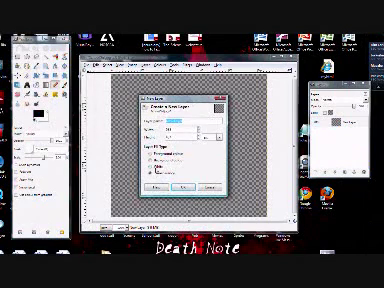
left_click(157, 168)
left_click(181, 187)
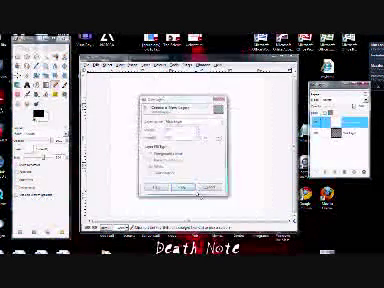
Step: Rename the white layer and lower it beneath the line-art layer
mouse_move(335, 85)
left_mouse_down()
mouse_move(172, 98)
mouse_move(180, 92)
left_mouse_up()
double_click(198, 131)
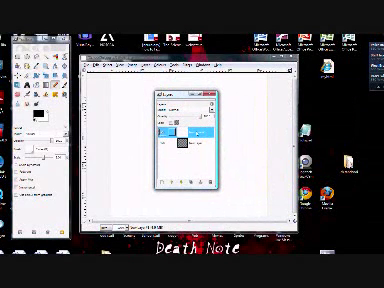
key("Return")
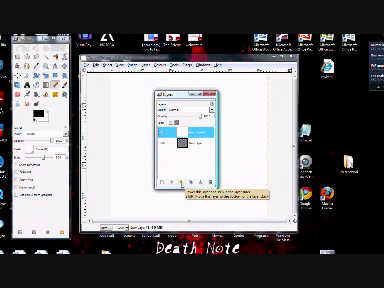
left_click(181, 184)
mouse_move(178, 97)
left_mouse_down()
mouse_move(285, 107)
mouse_move(328, 104)
left_mouse_up()
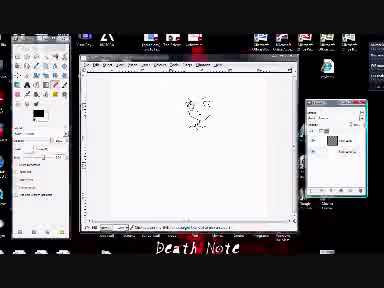